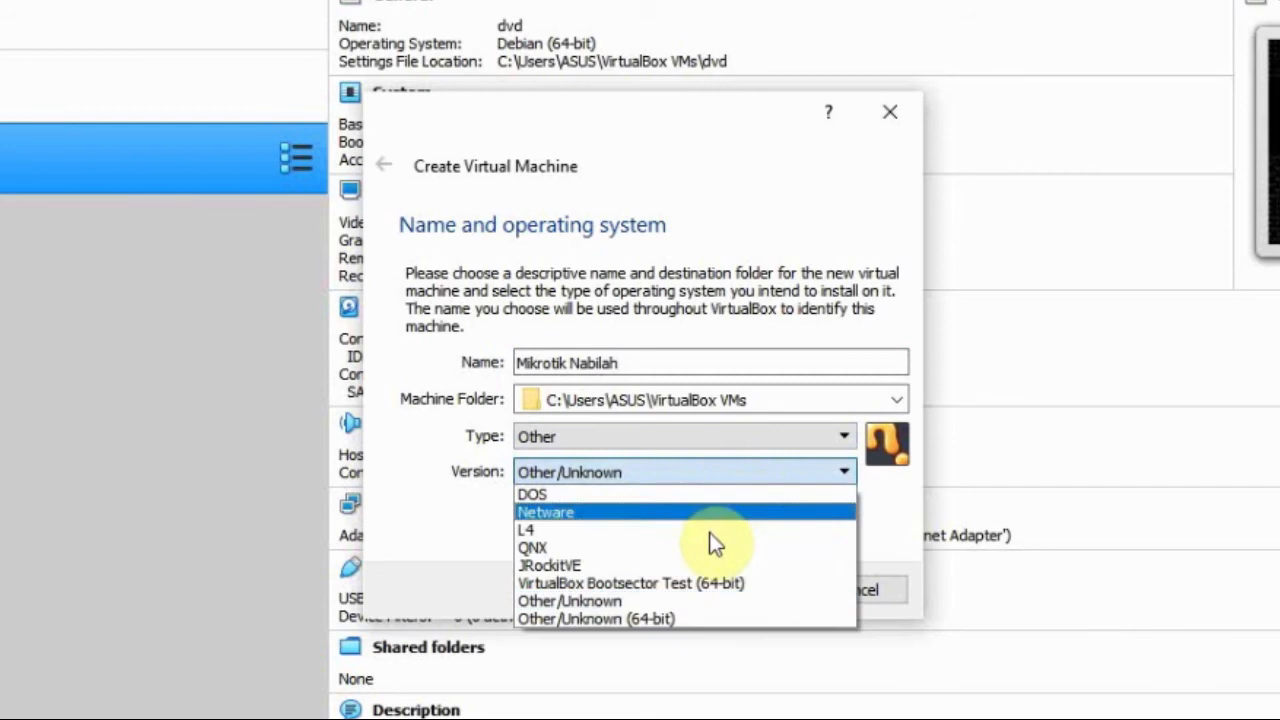
# Step: Set the new virtual machine's version to Other/Unknown and its memory size to 500 MB
pyautogui.click(700, 601)
pyautogui.click(722, 598)
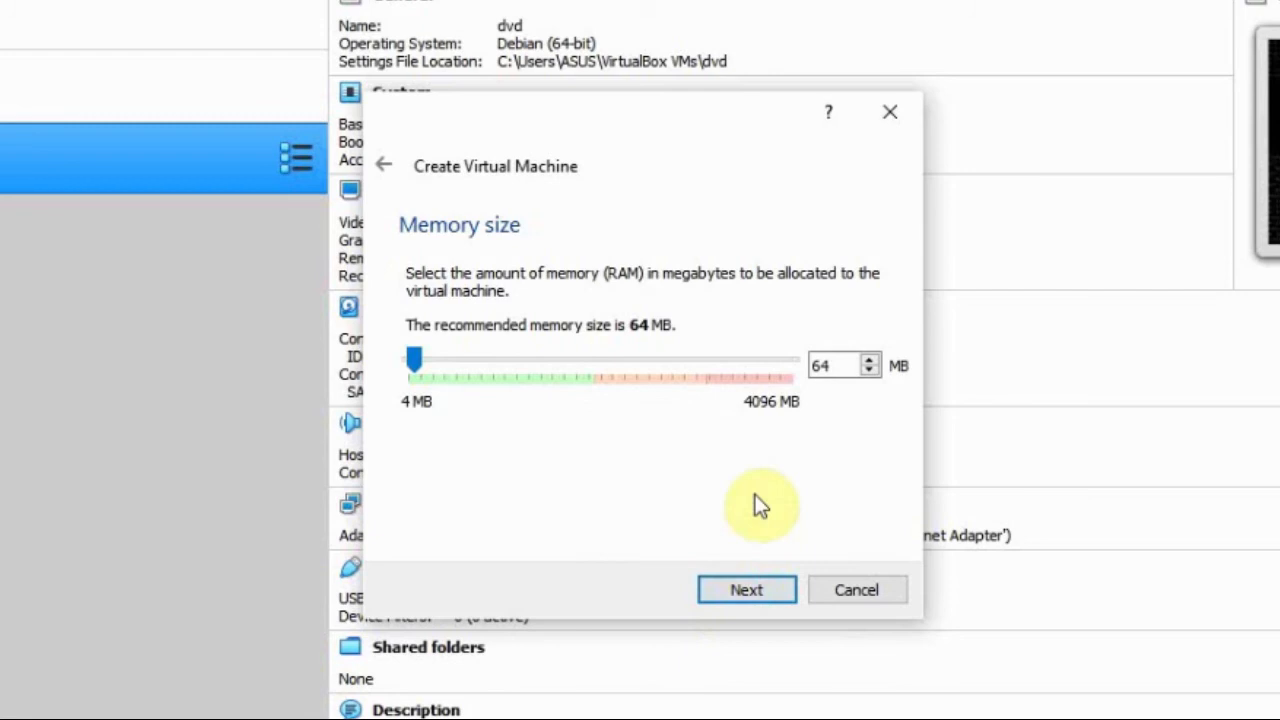
pyautogui.doubleClick(835, 366)
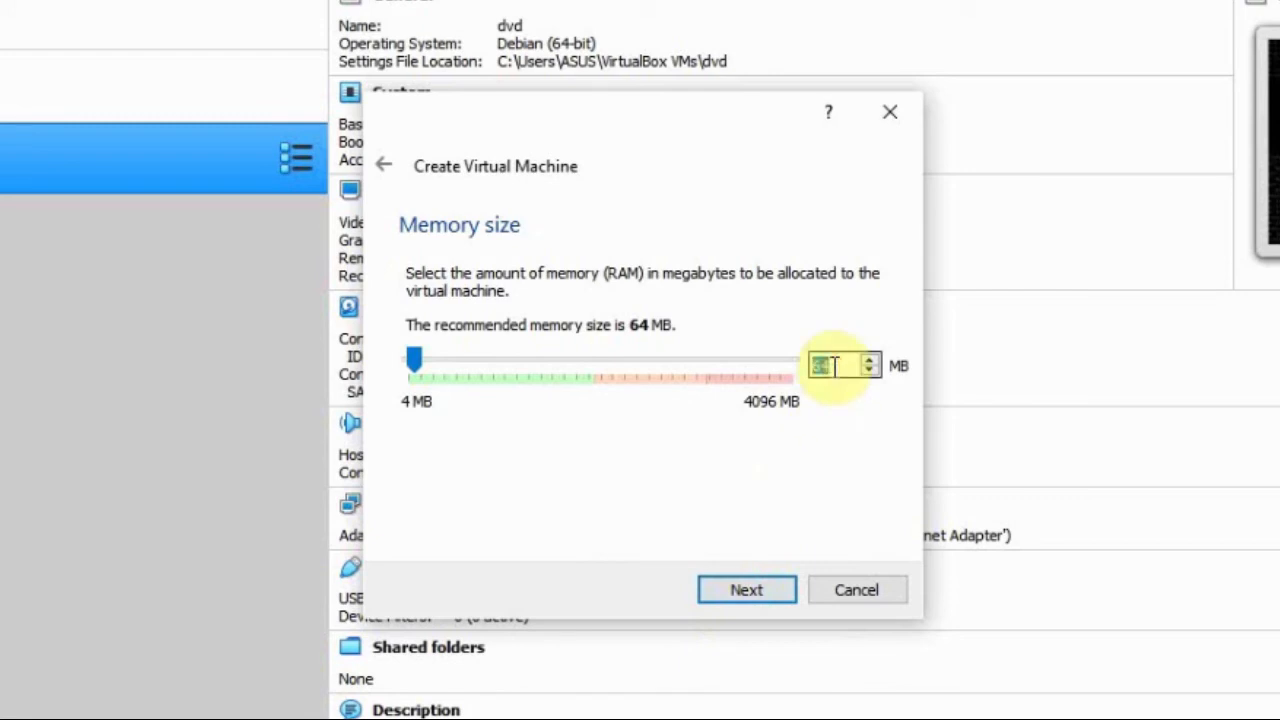
pyautogui.write('500')
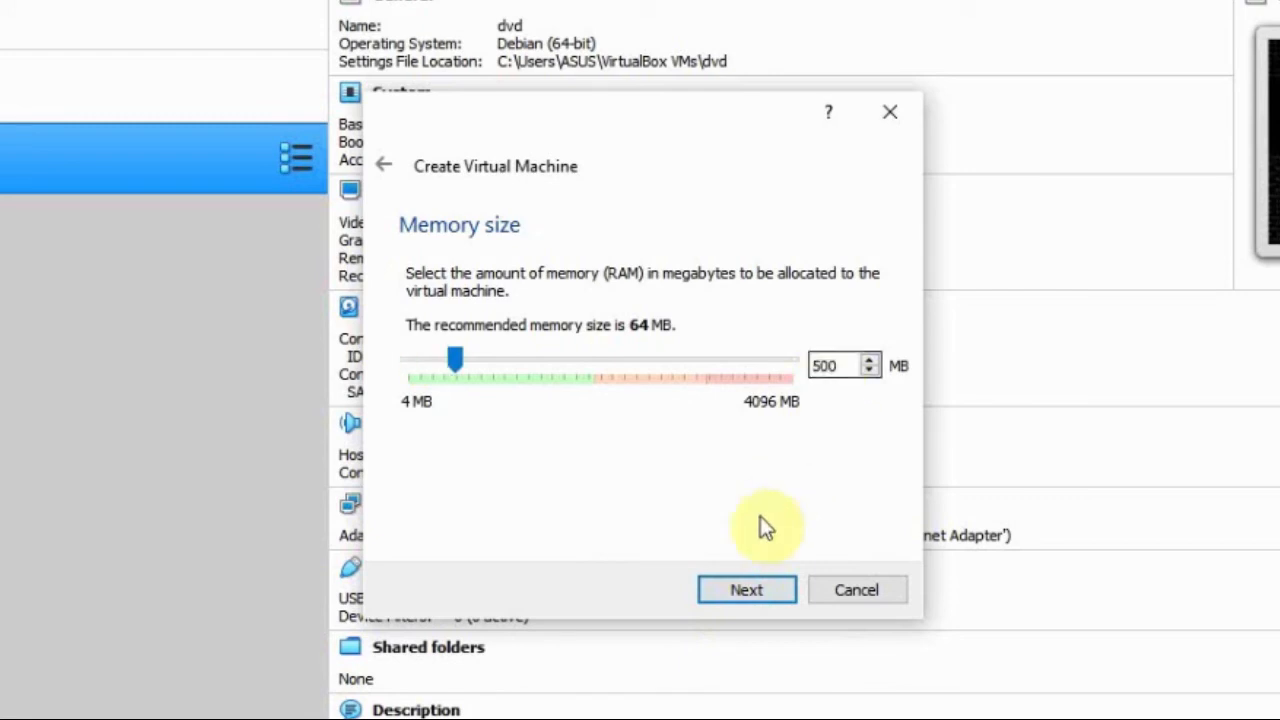
pyautogui.click(746, 592)
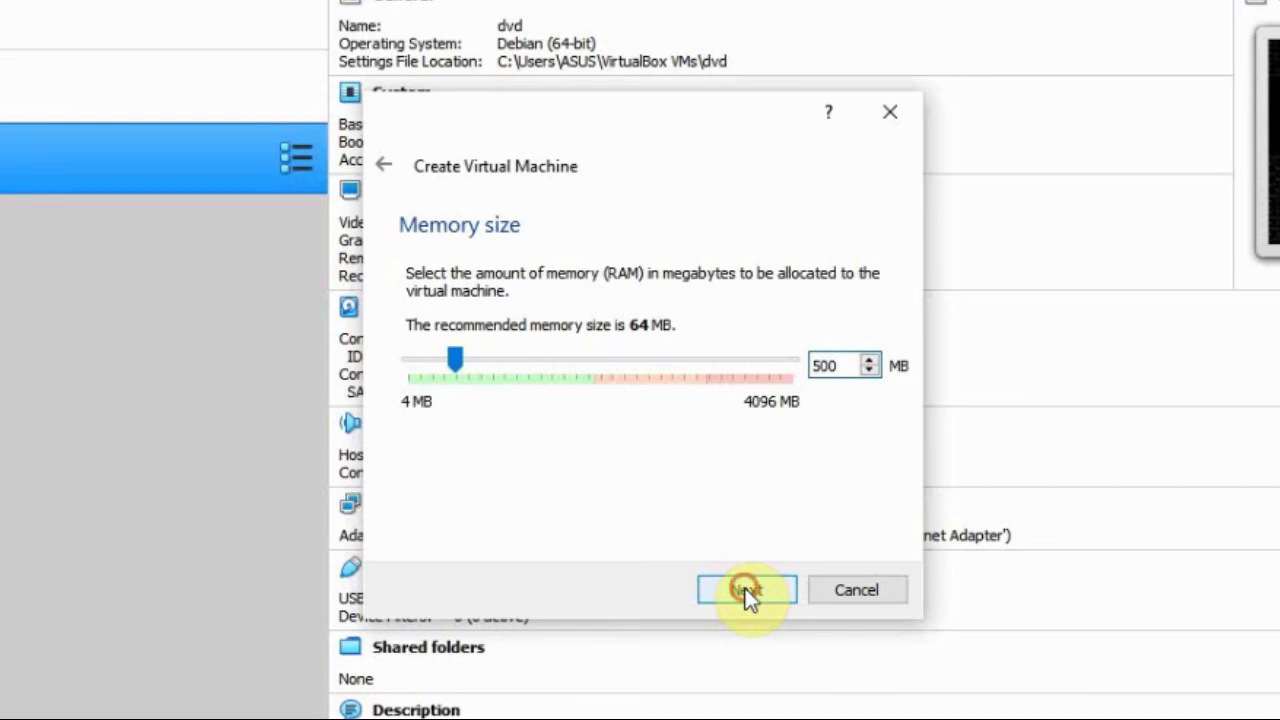
pyautogui.click(746, 592)
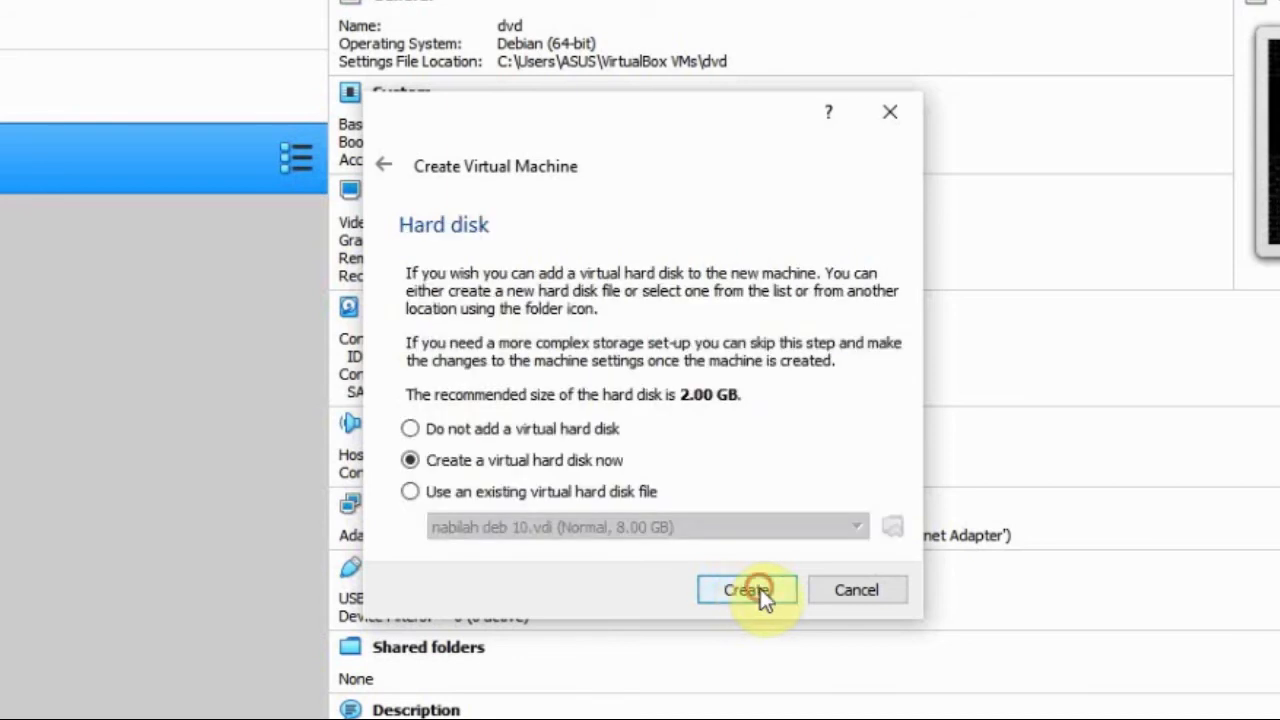
# Step: Create a dynamically allocated 1.00 GB VDI virtual hard disk for the new machine
pyautogui.click(760, 590)
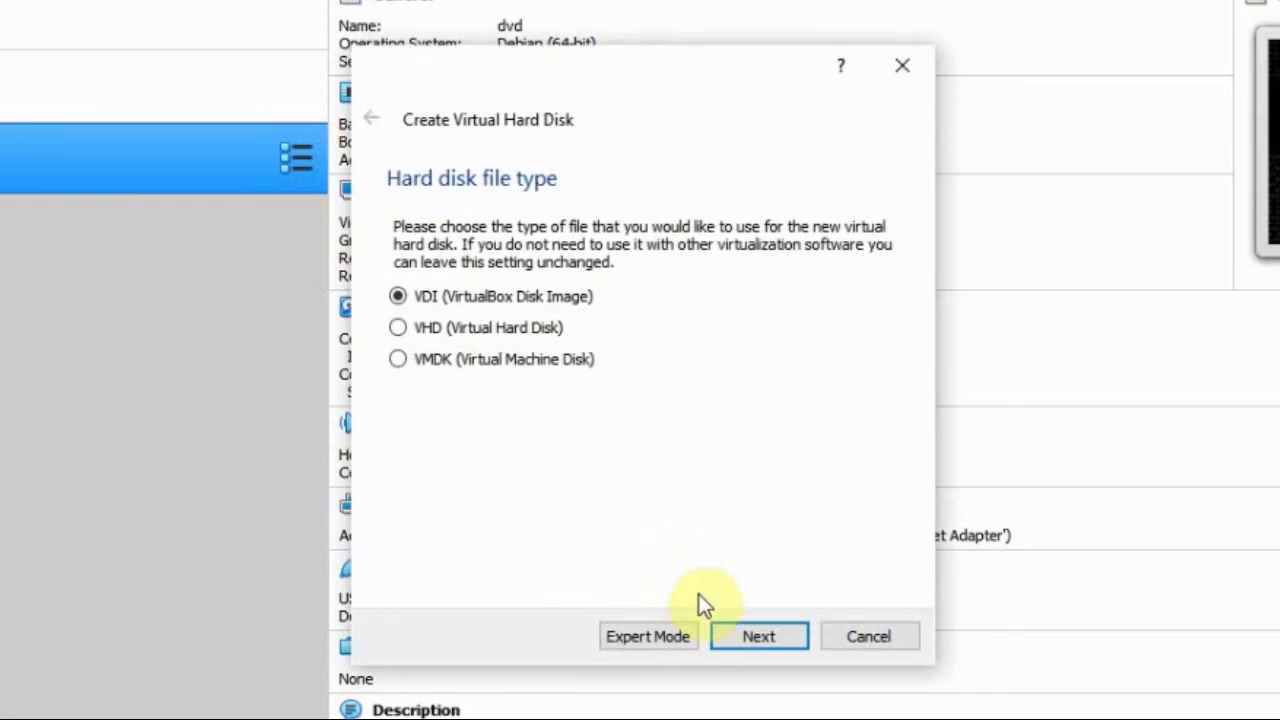
pyautogui.click(742, 625)
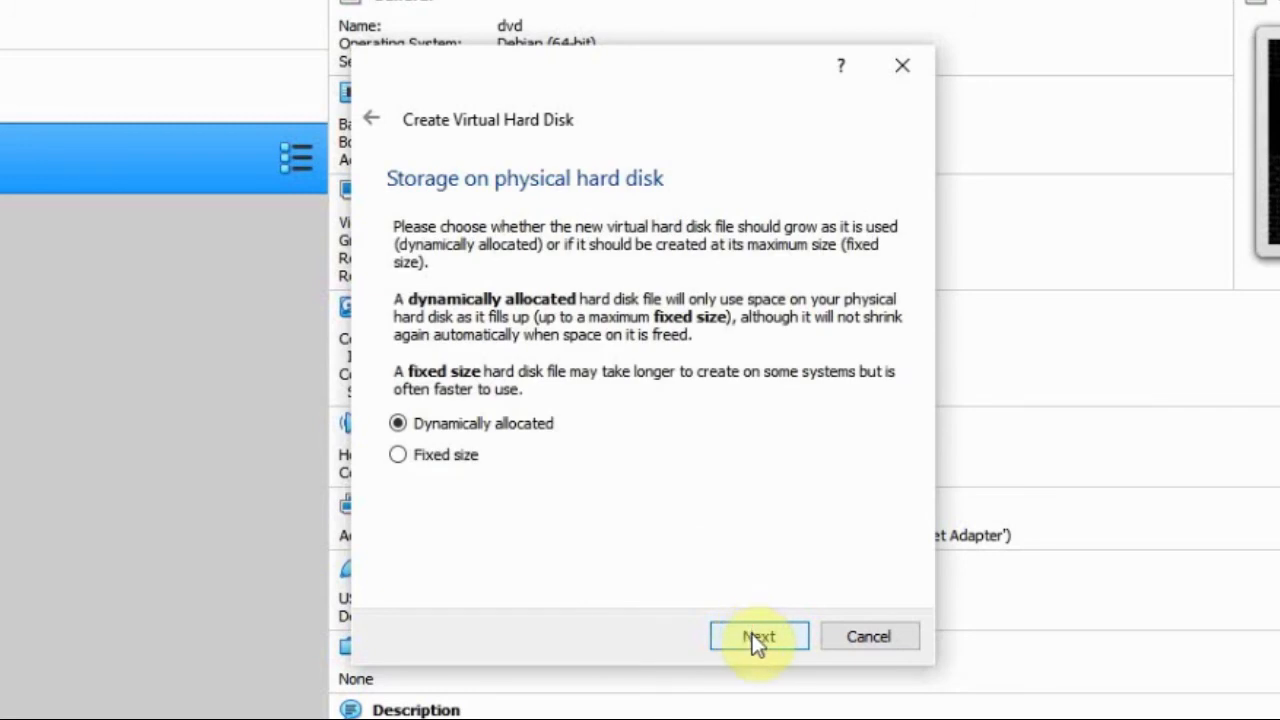
pyautogui.click(755, 636)
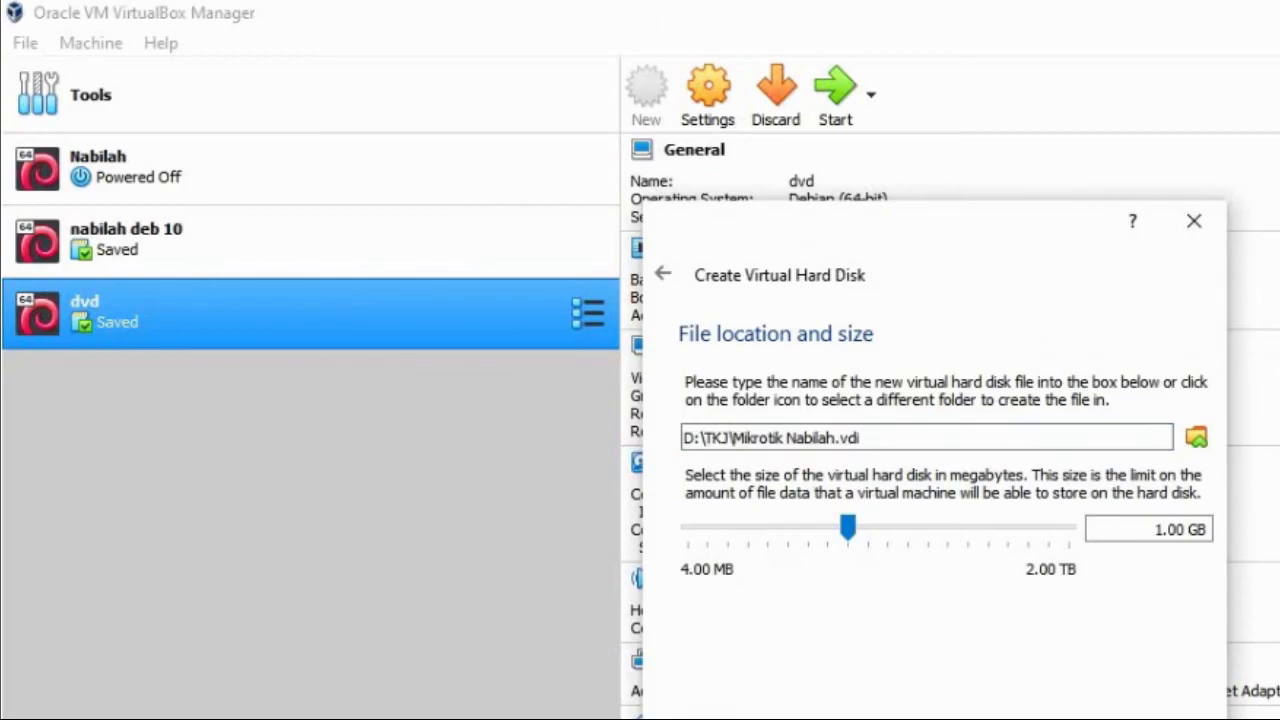
pyautogui.press('Return')
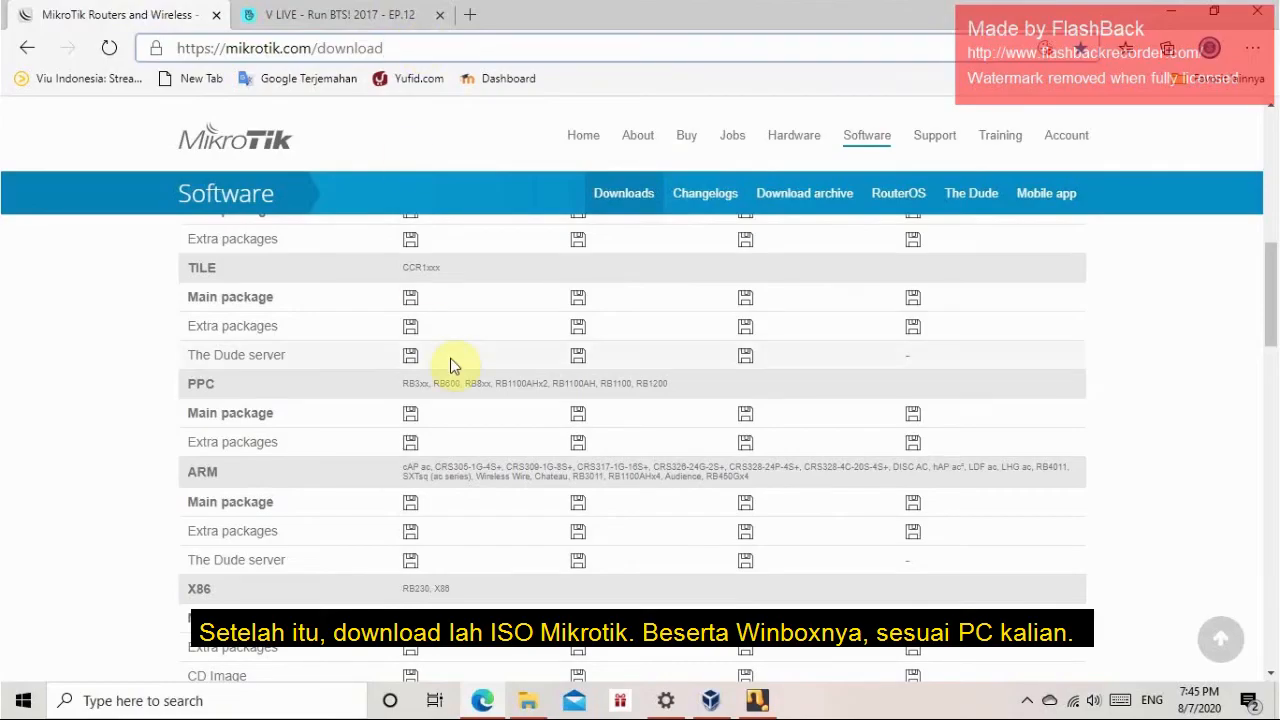
# Step: In the browser on mikrotik.com/download, download the X86 CD Image of version 6.47.1 (Stable) and show all downloads
pyautogui.scroll(2, 450, 365)
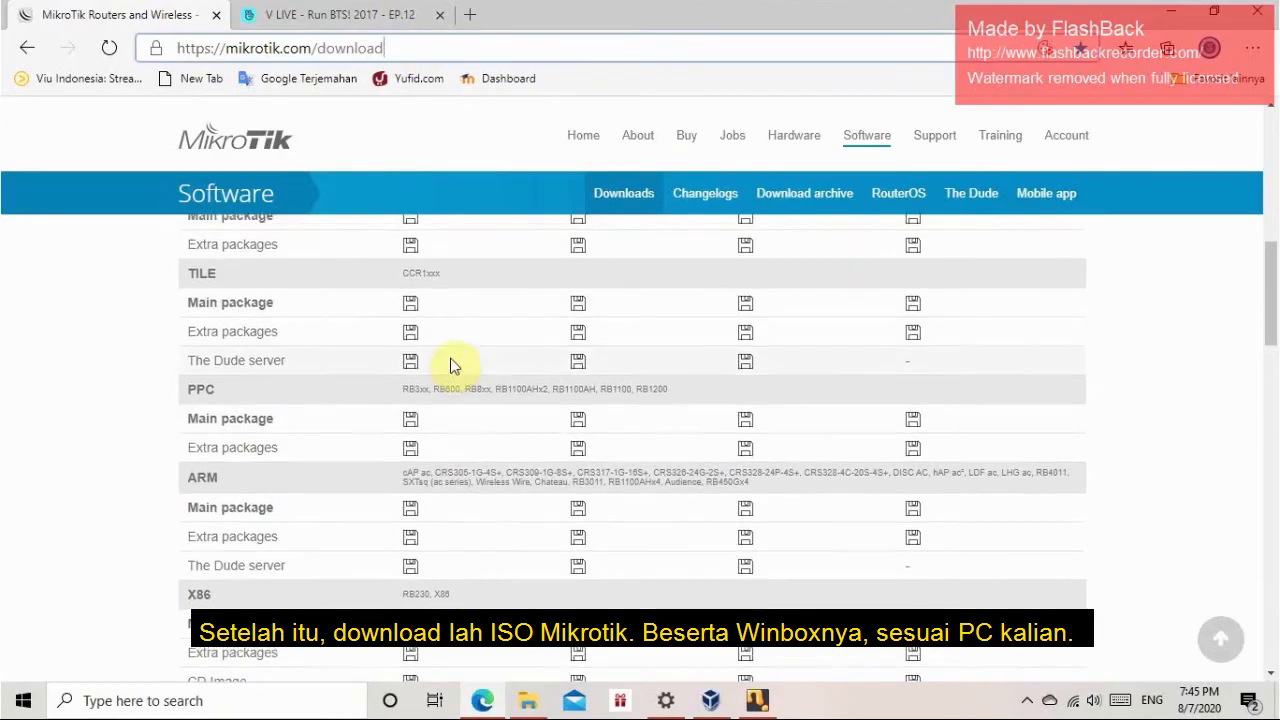
pyautogui.scroll(-3, 578, 468)
pyautogui.click(578, 468)
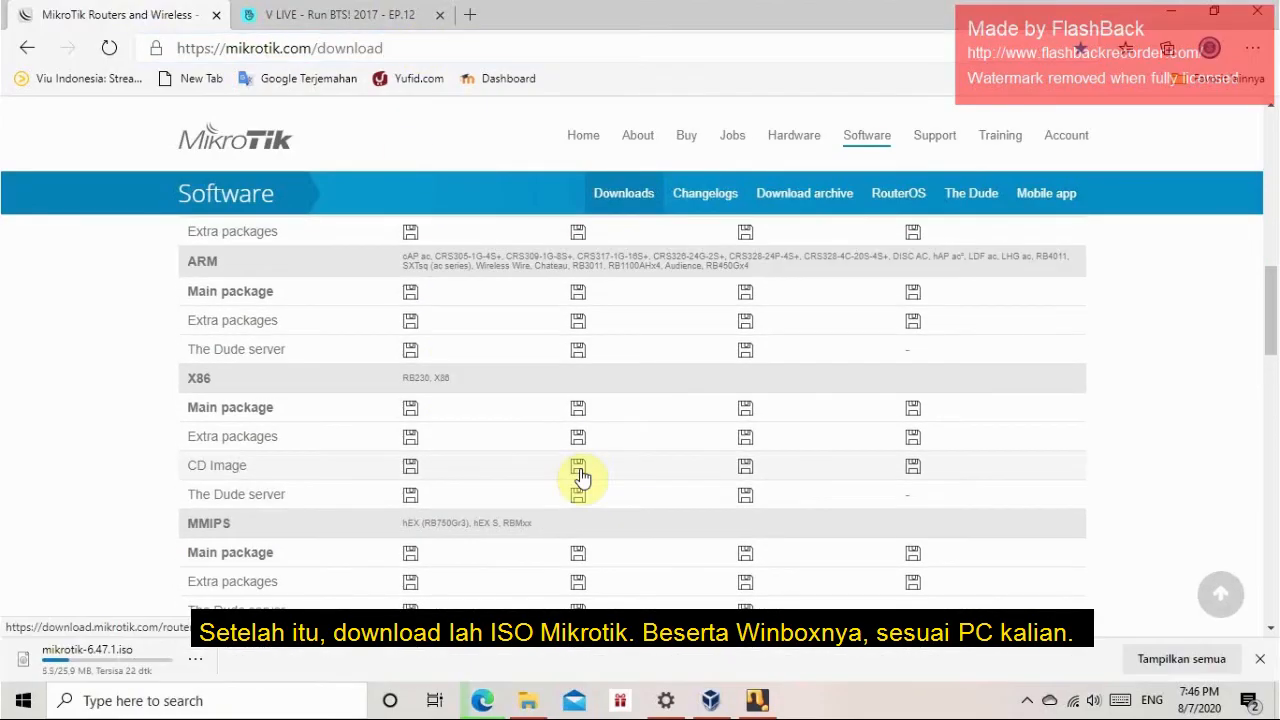
pyautogui.click(1203, 660)
# Step: Download WinBox 3.24 (64-bit) from the MikroTik software page
pyautogui.scroll(10, 343, 220)
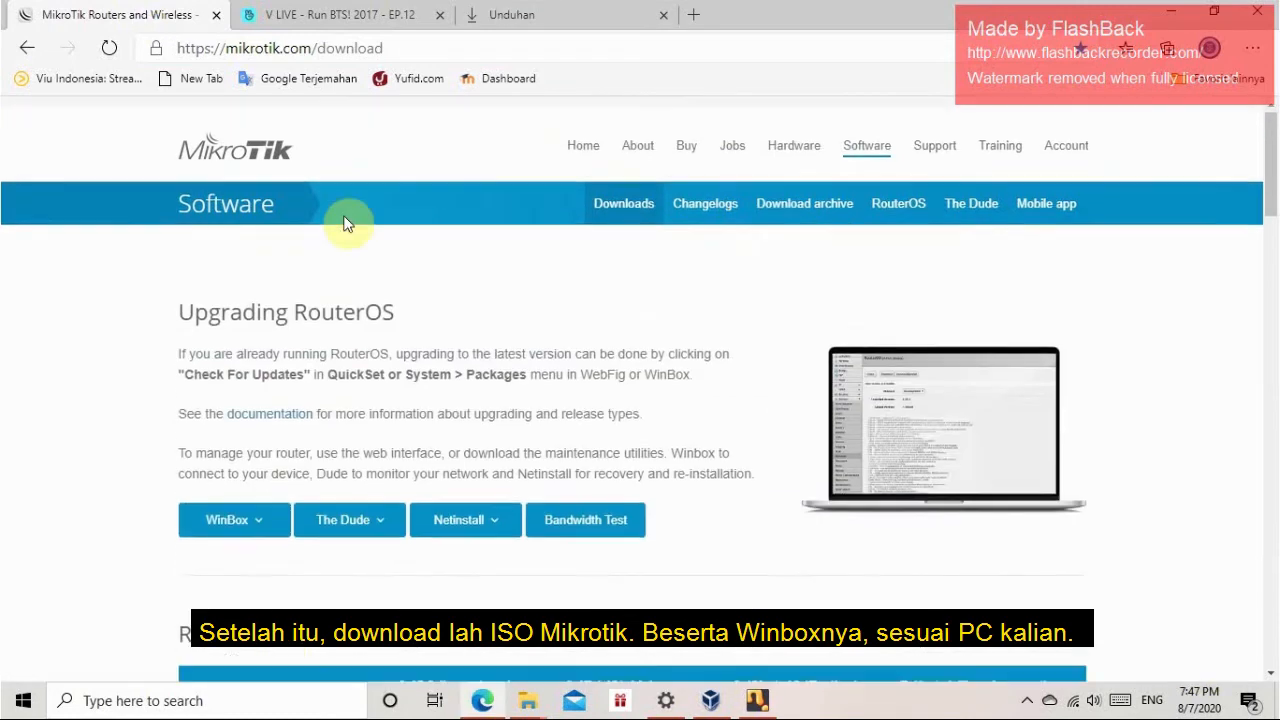
pyautogui.click(252, 508)
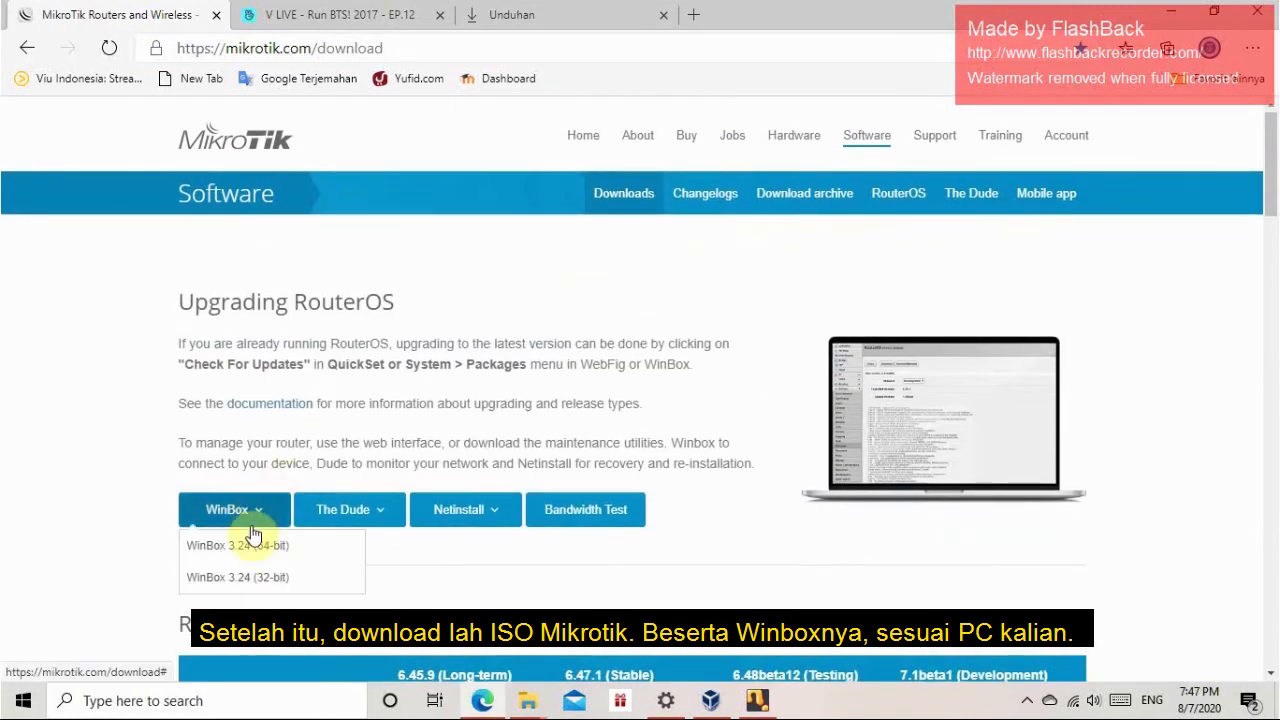
pyautogui.click(255, 549)
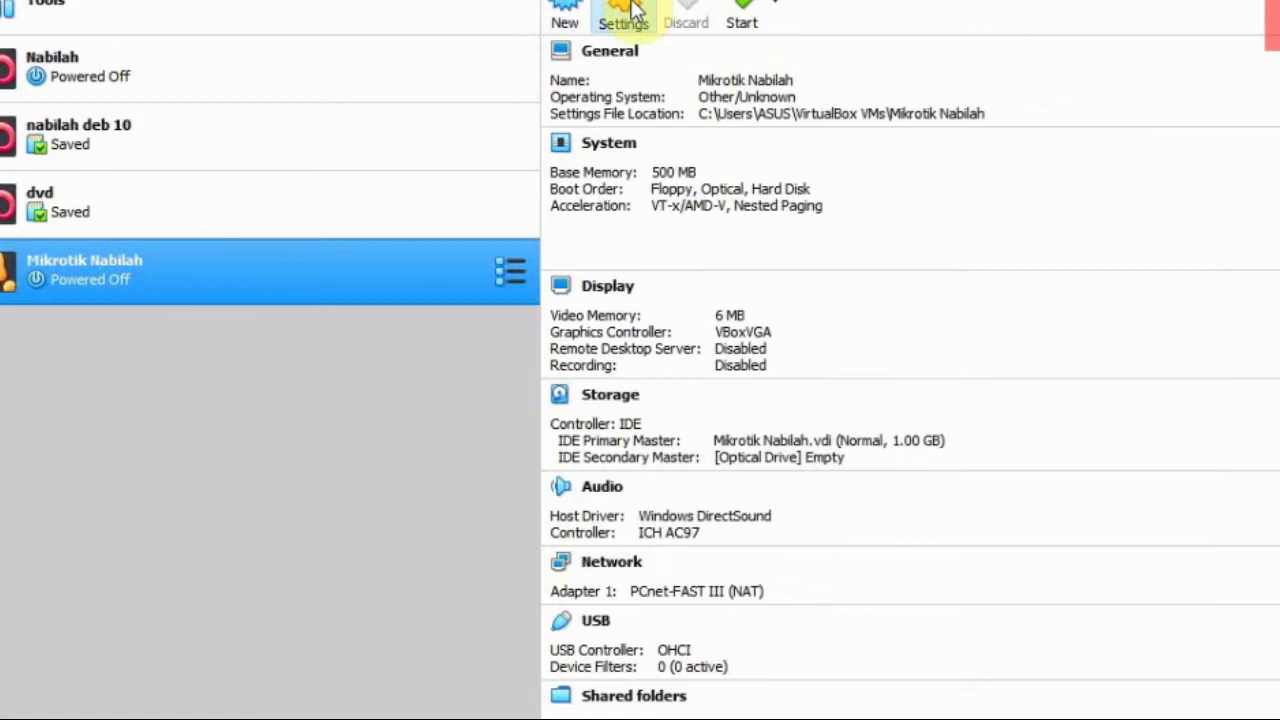
# Step: Back in VirtualBox, attach the mikrotik-6.47.1 disc image from D:\TKJ to the MikroTik machine's empty optical drive
pyautogui.click(805, 109)
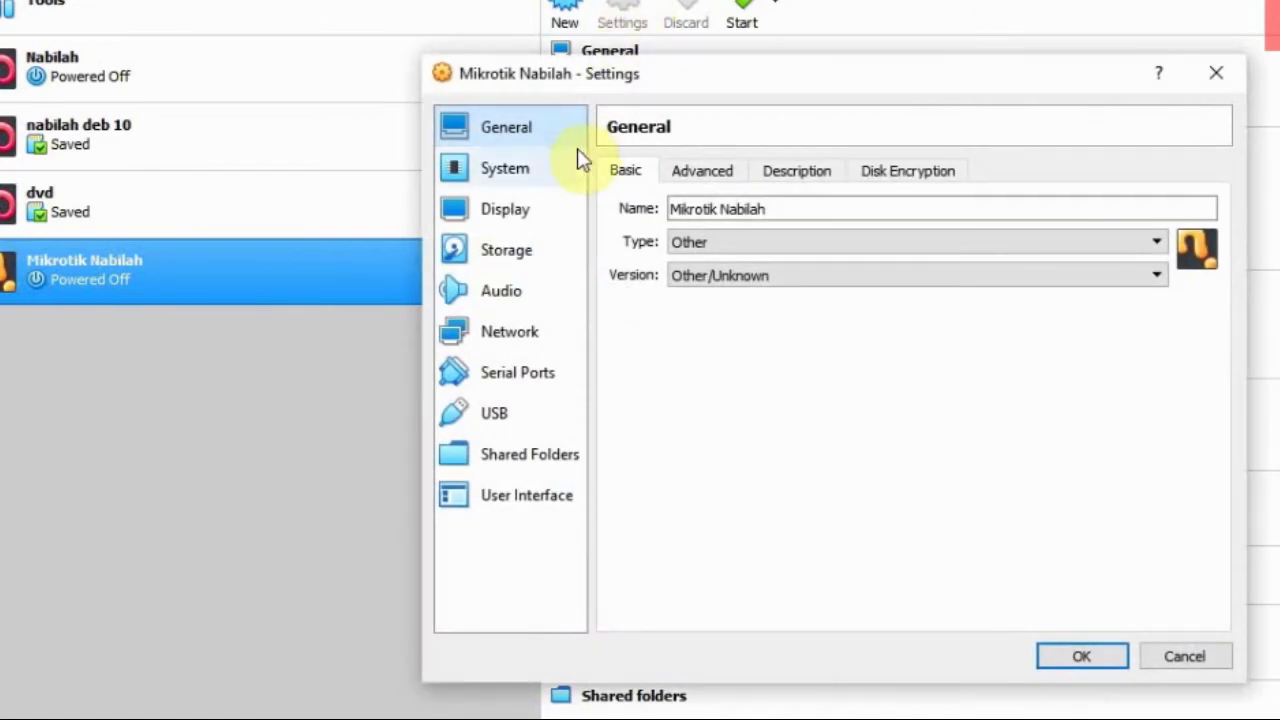
pyautogui.click(522, 252)
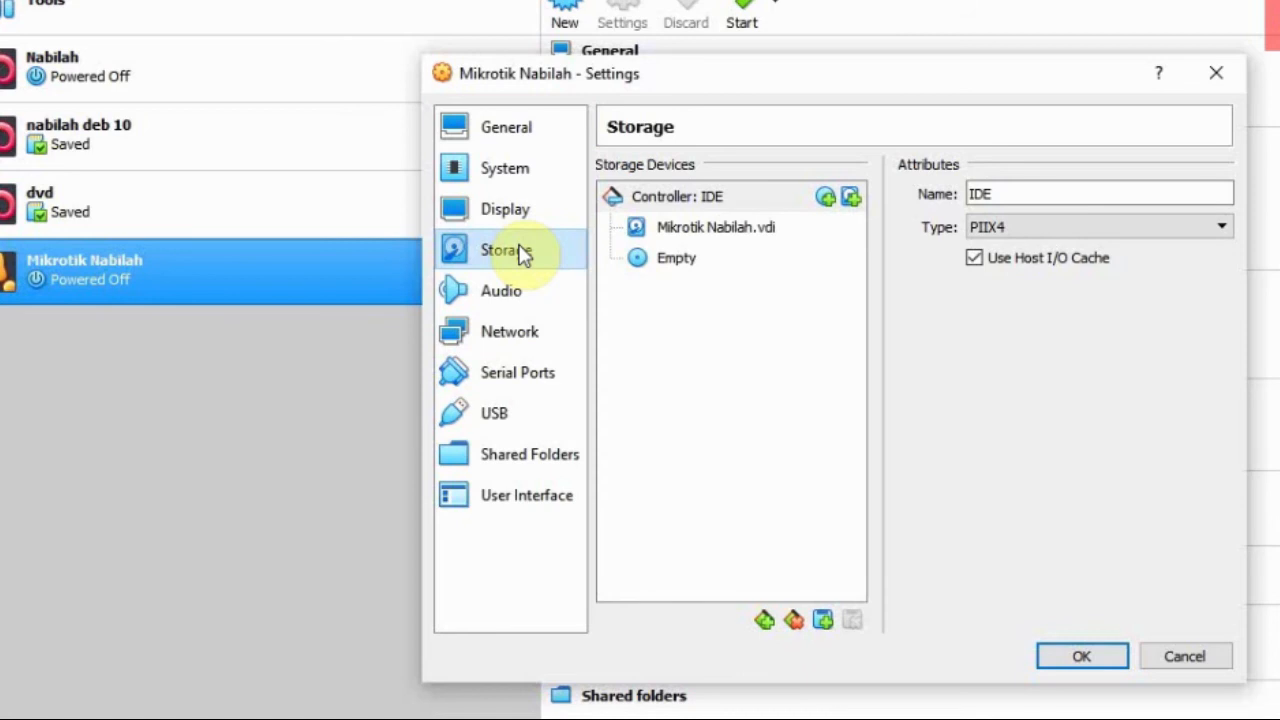
pyautogui.click(740, 236)
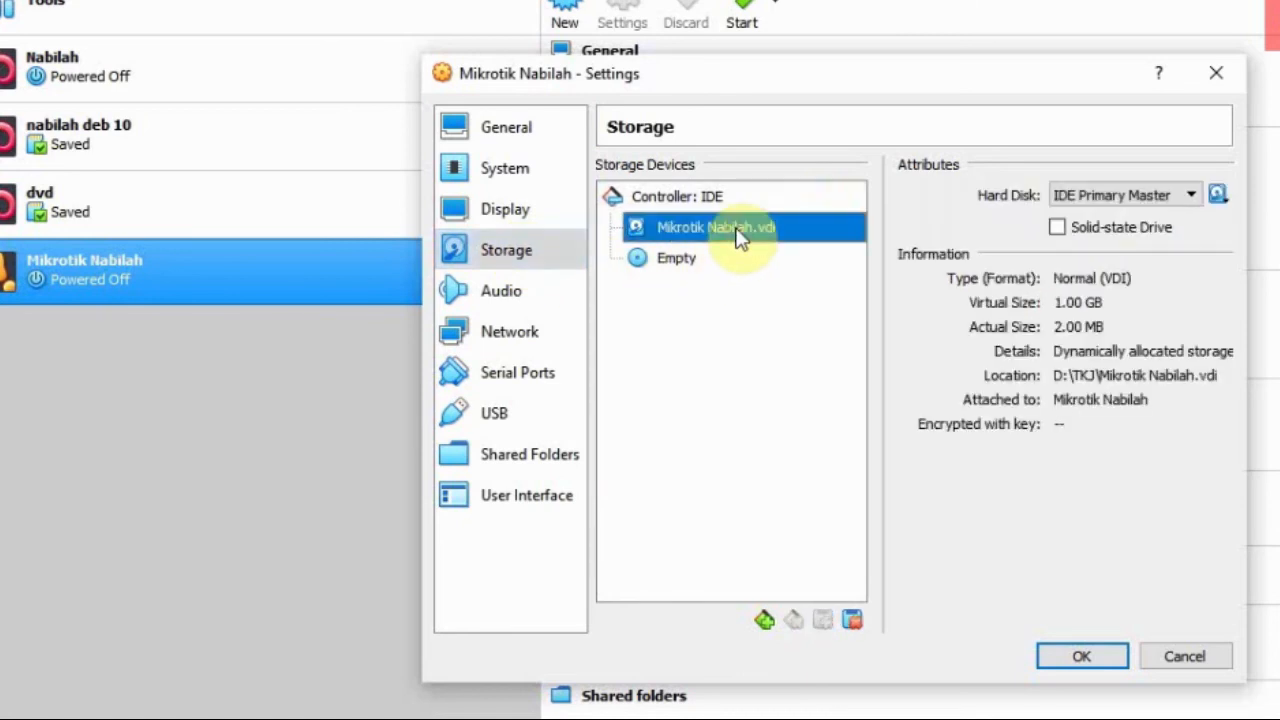
pyautogui.click(702, 262)
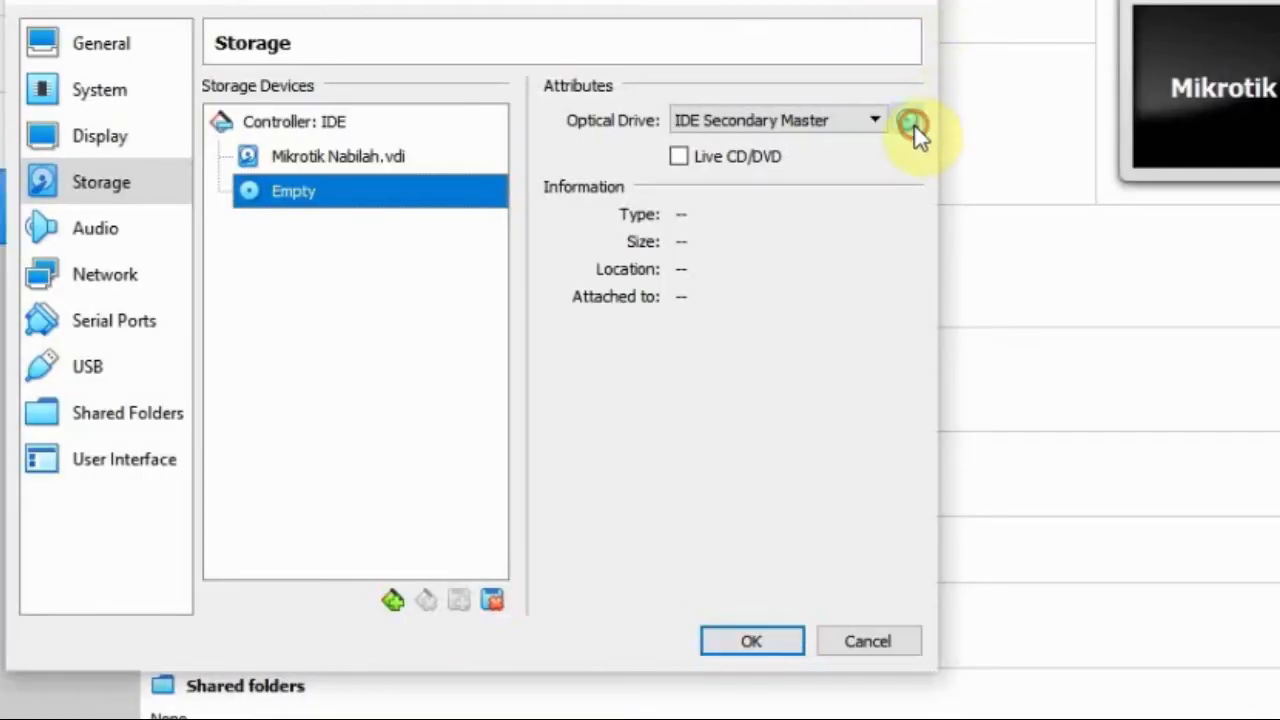
pyautogui.click(909, 122)
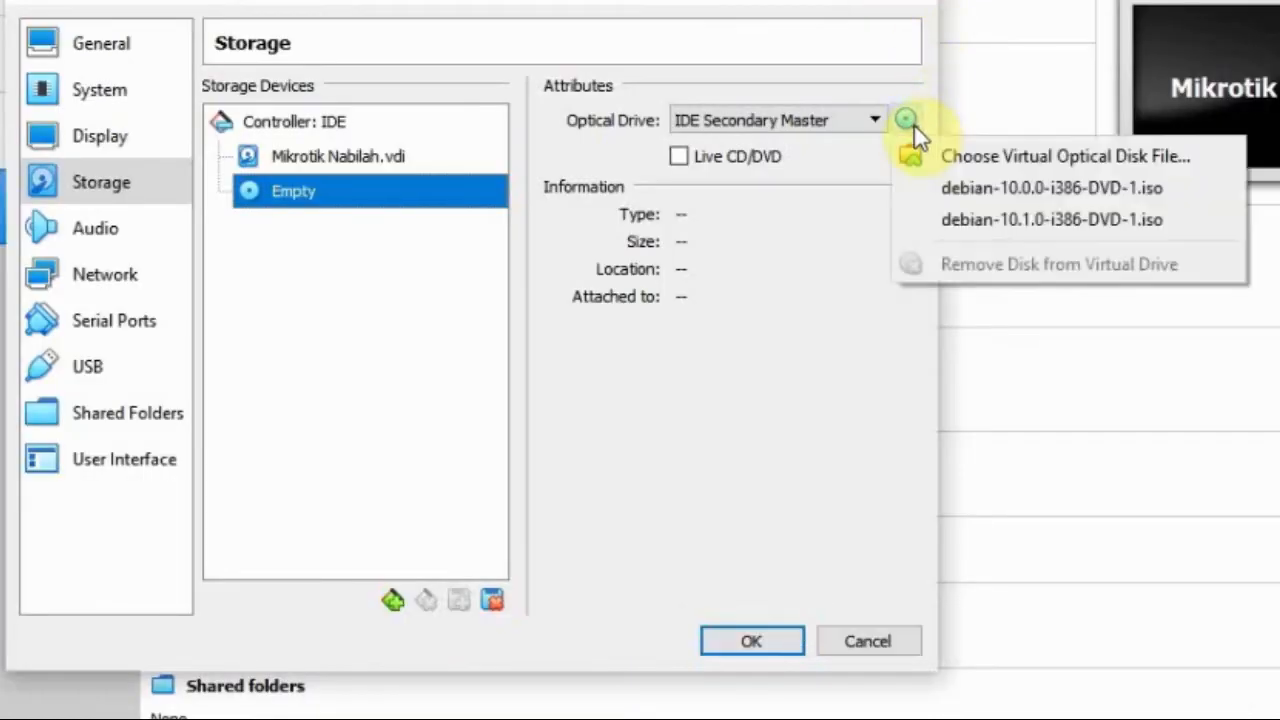
pyautogui.click(969, 160)
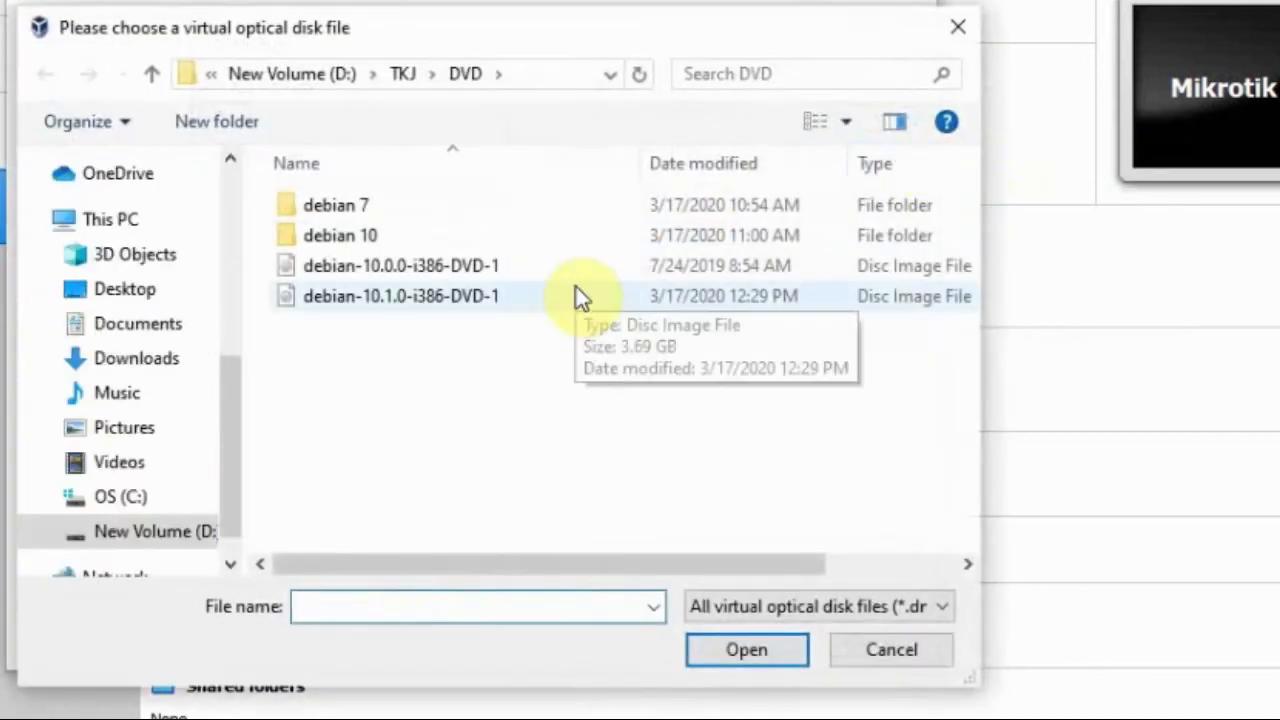
pyautogui.click(405, 75)
pyautogui.click(405, 268)
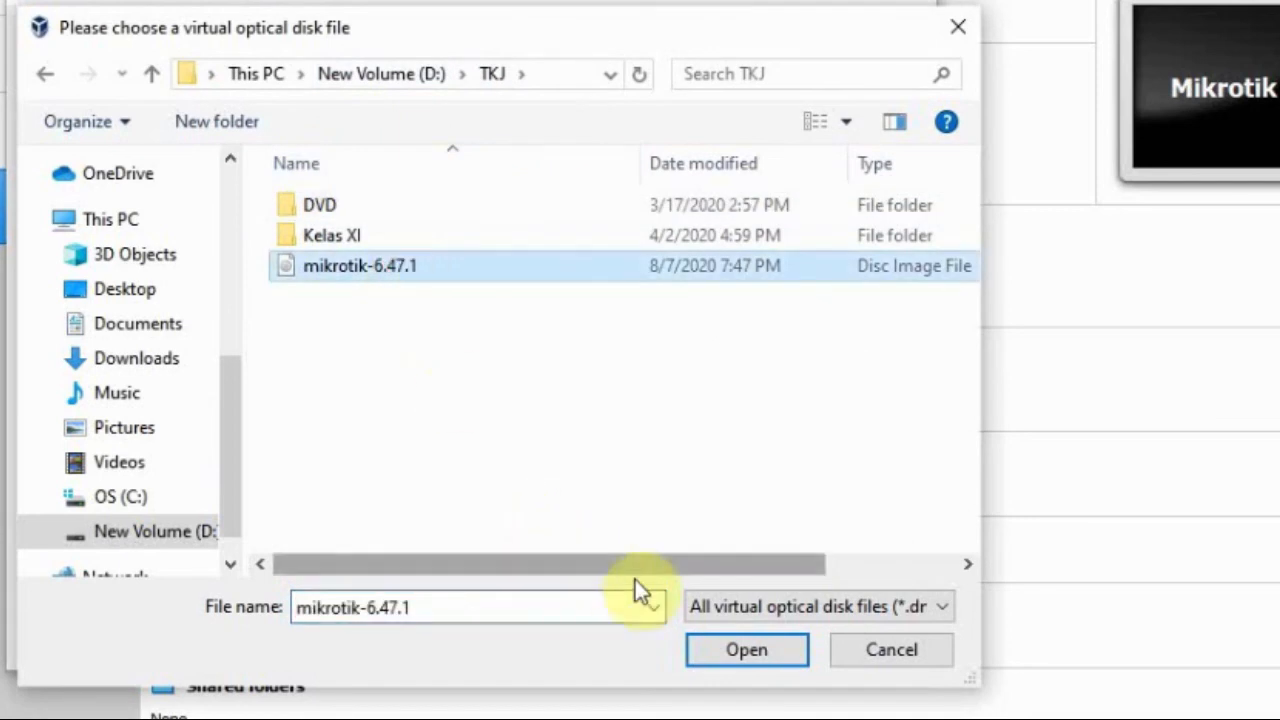
pyautogui.click(746, 650)
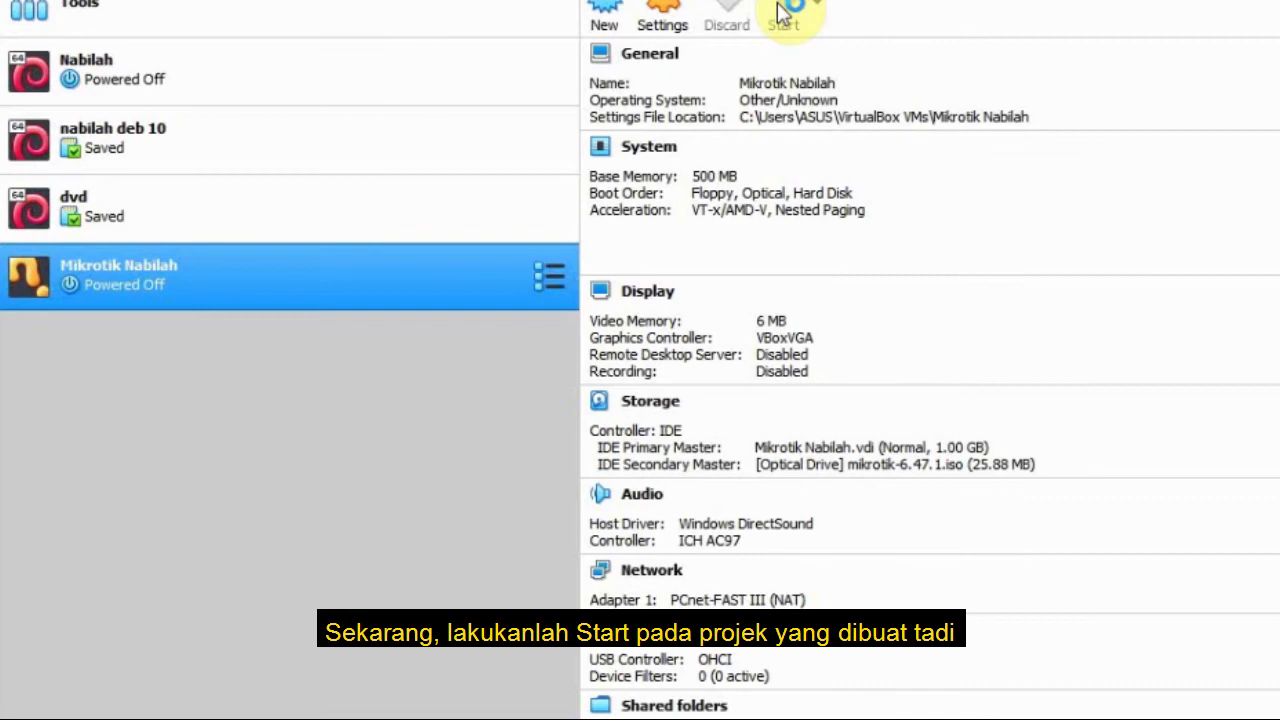
# Step: Start the MikroTik virtual machine and select all packages in the router software installer
pyautogui.click(783, 12)
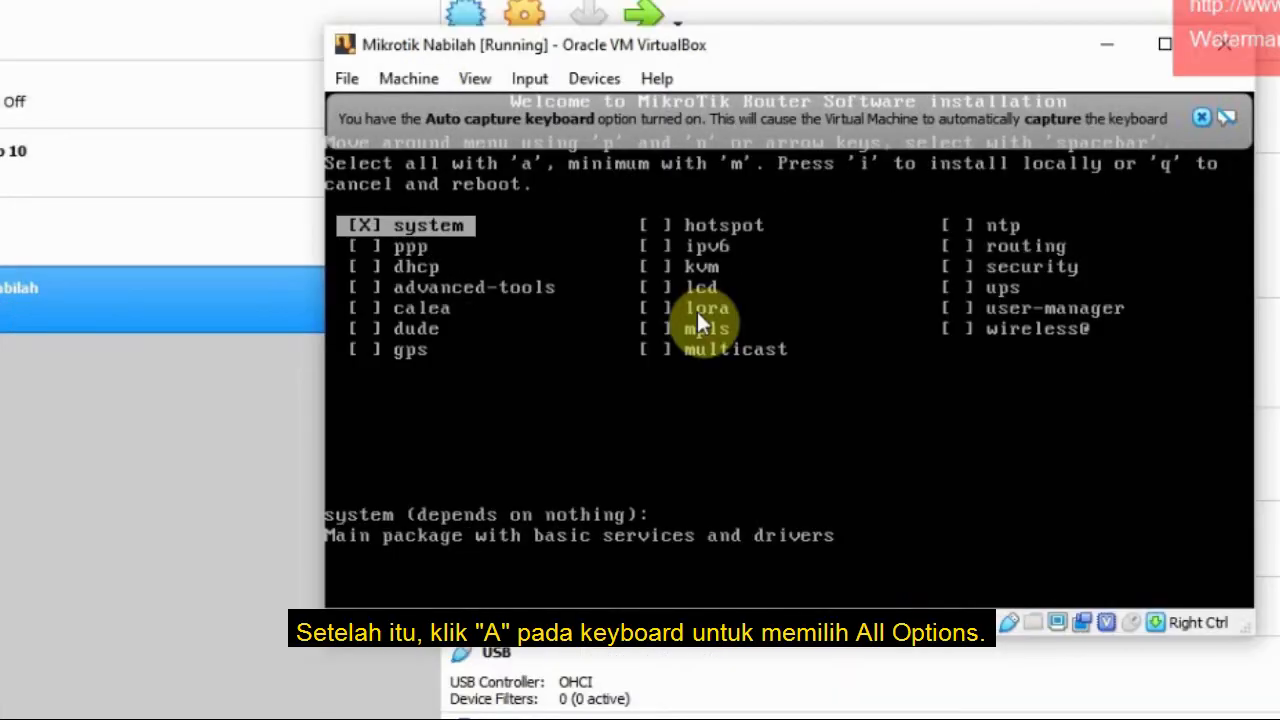
pyautogui.press('Down')
pyautogui.press('Up')
pyautogui.press('a')
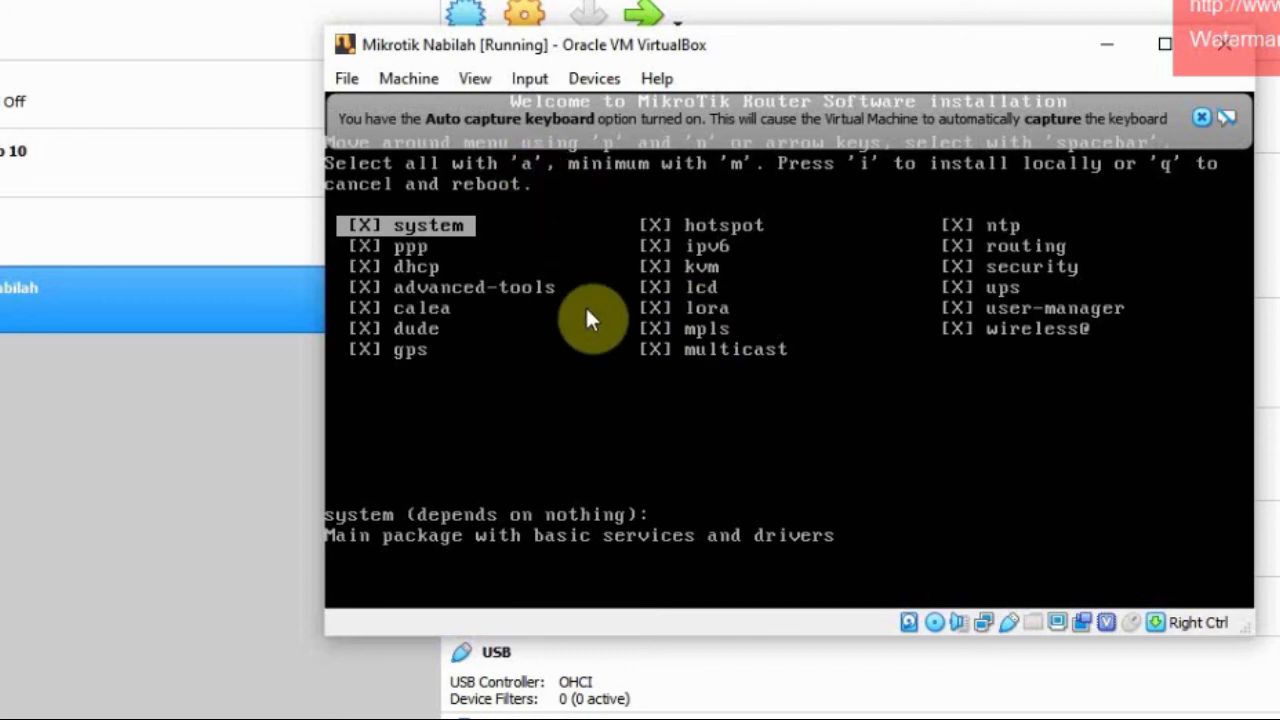
# Step: Install the selected packages without keeping the old configuration, agree to erase the disk, and reboot the machine
pyautogui.press('i')
pyautogui.press('n')
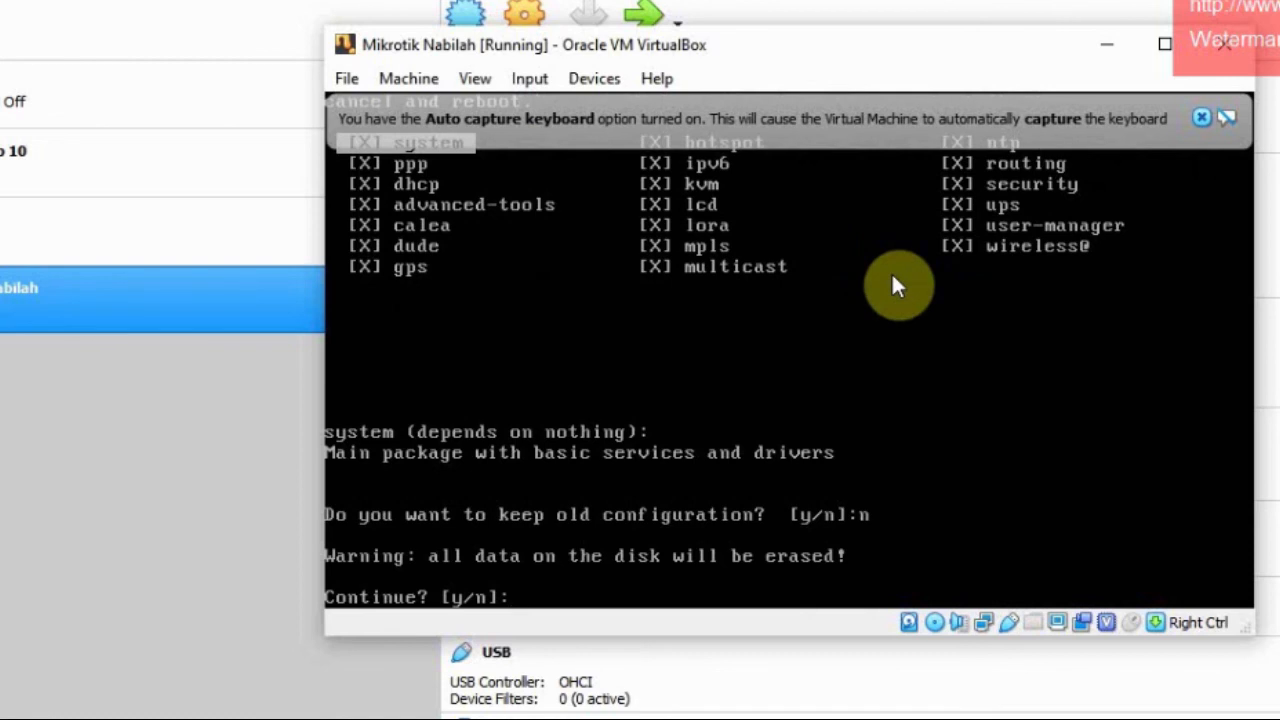
pyautogui.write('y')
pyautogui.press('Return')
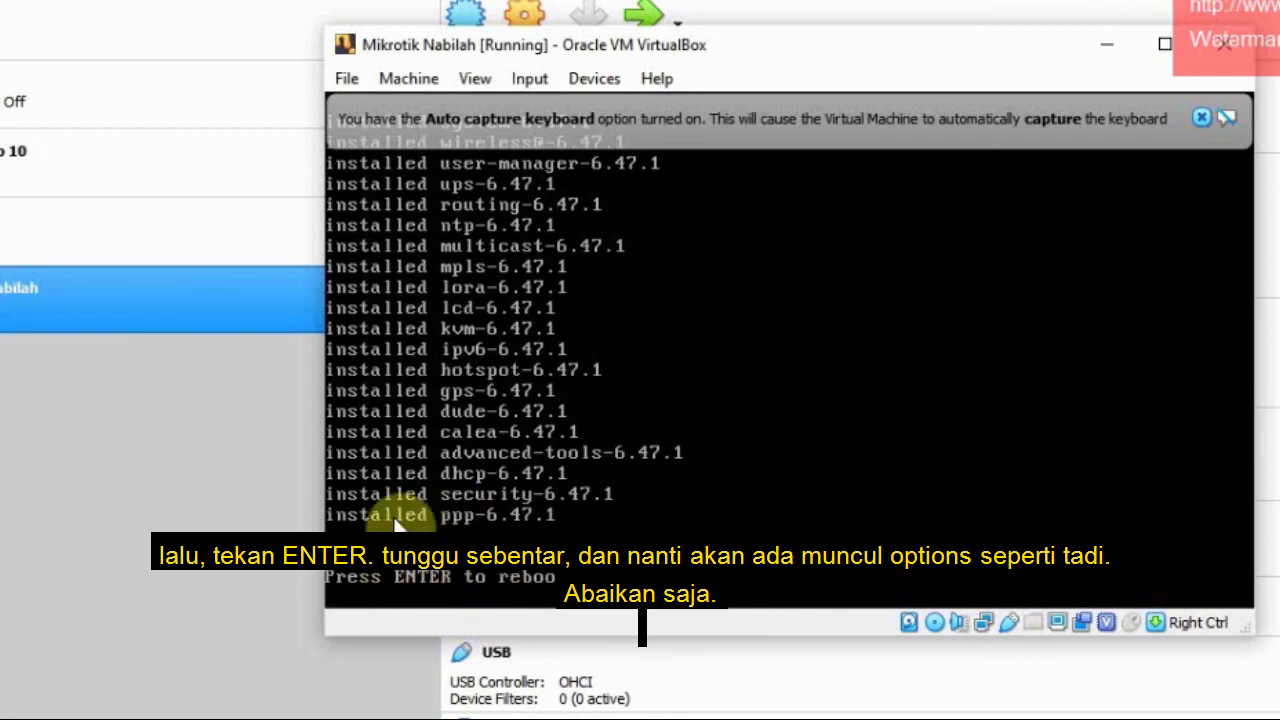
pyautogui.press('Return')
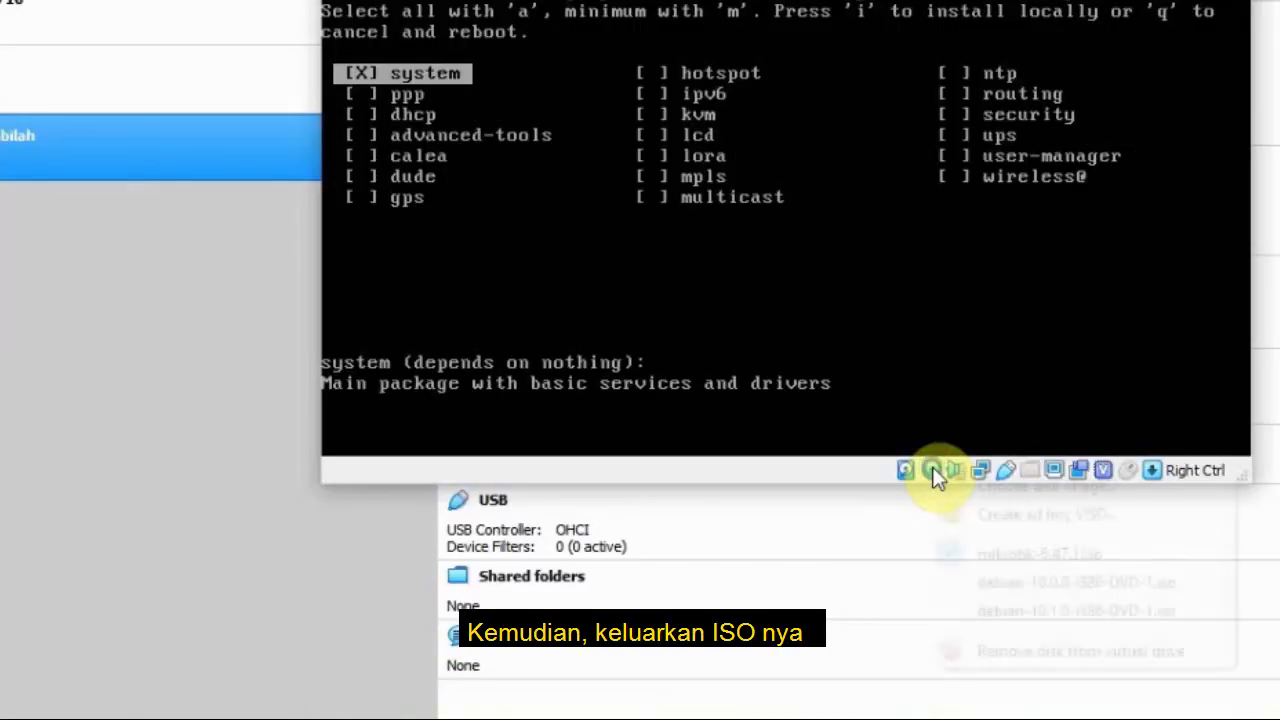
# Step: Force-unmount mikrotik-6.47.1.iso from the virtual optical drive, then quit the reopened installer and reboot
pyautogui.click(934, 621)
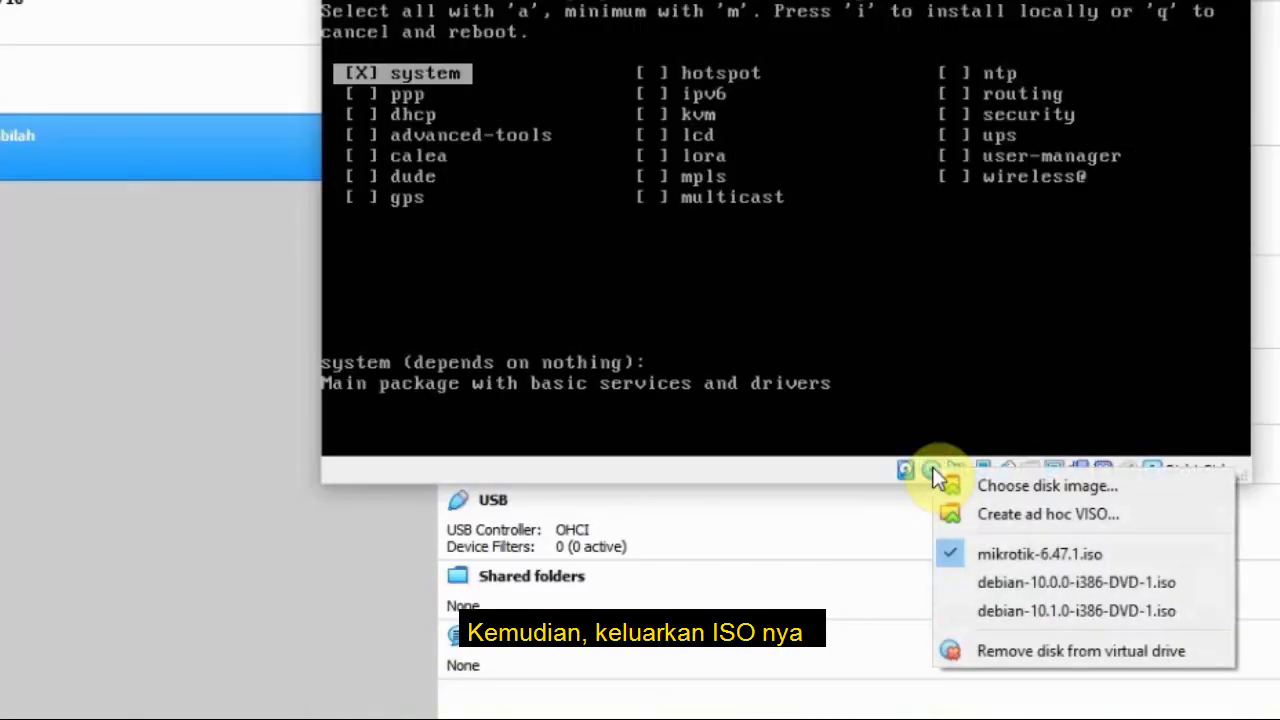
pyautogui.click(1020, 651)
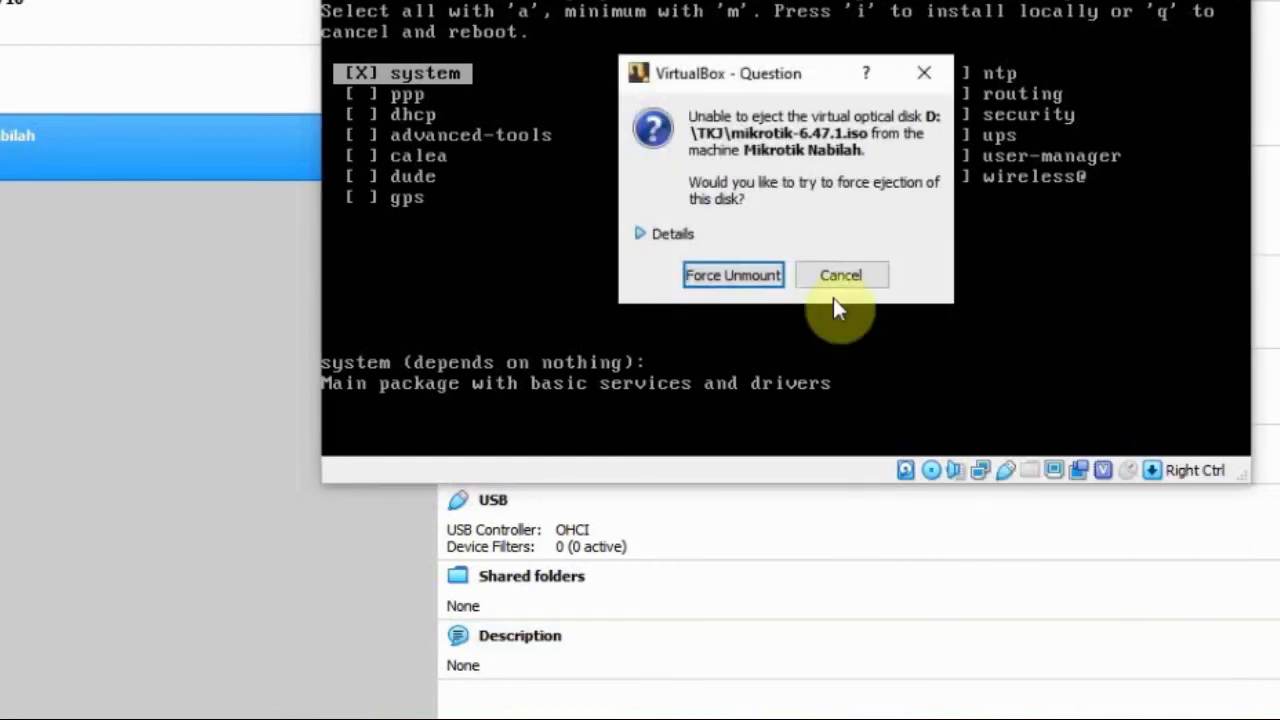
pyautogui.click(765, 277)
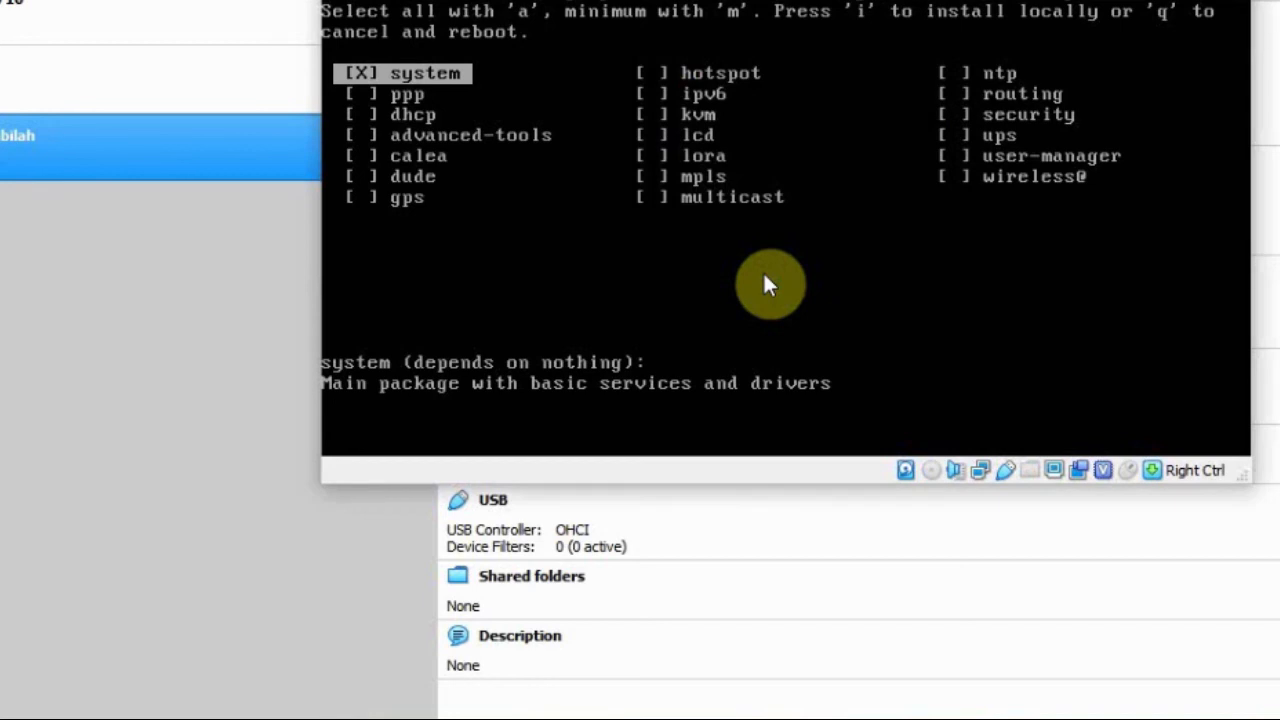
pyautogui.press('q')
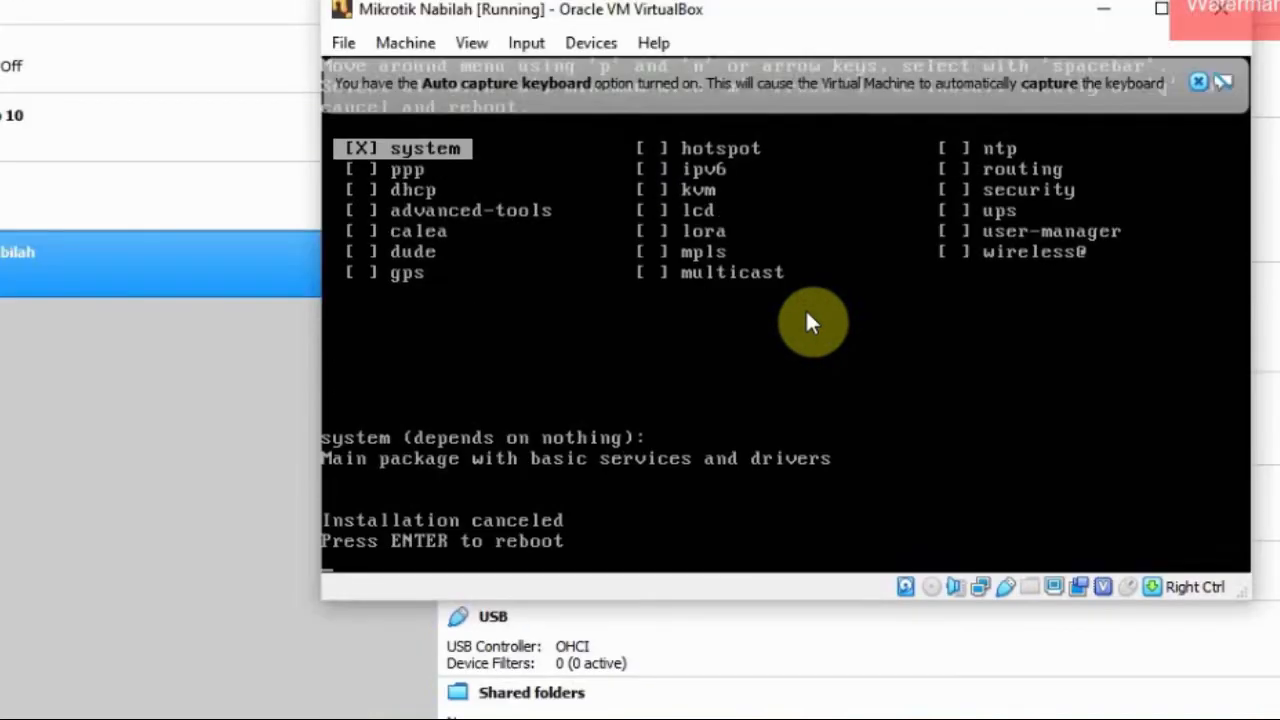
pyautogui.press('Return')
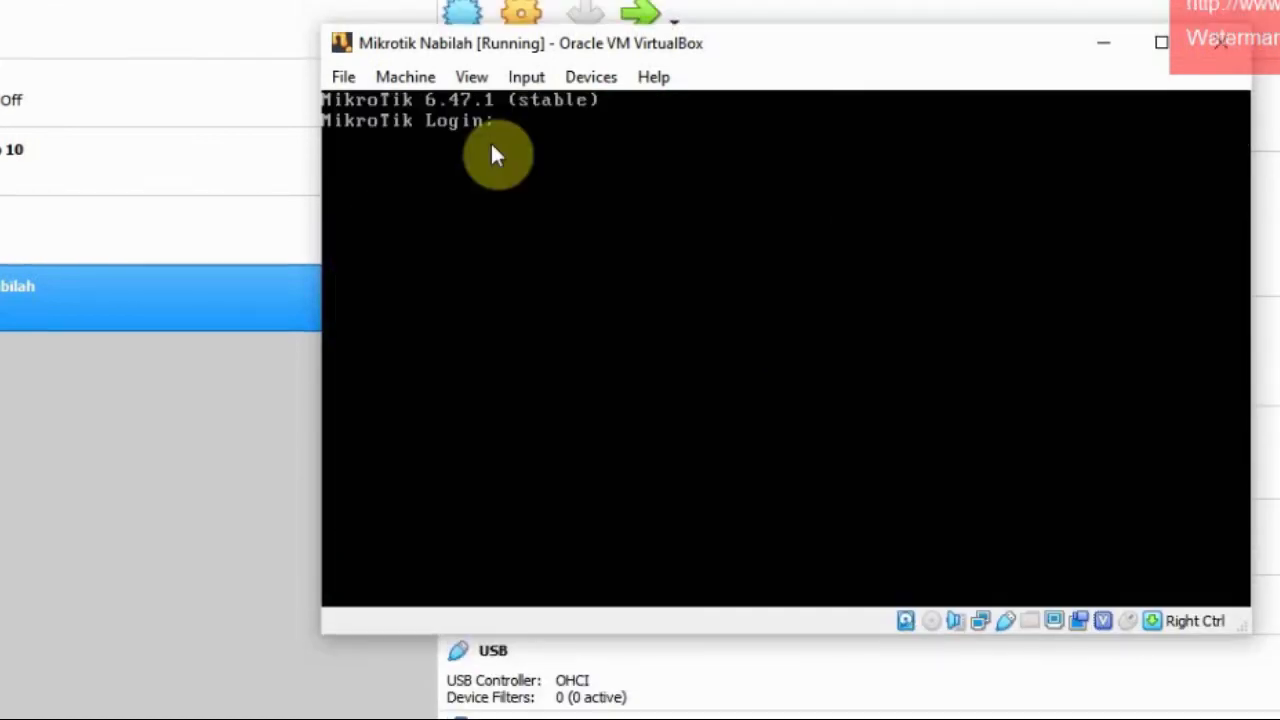
# Step: Log in to the MikroTik console as admin and go through the software license to the command prompt
pyautogui.write('admin')
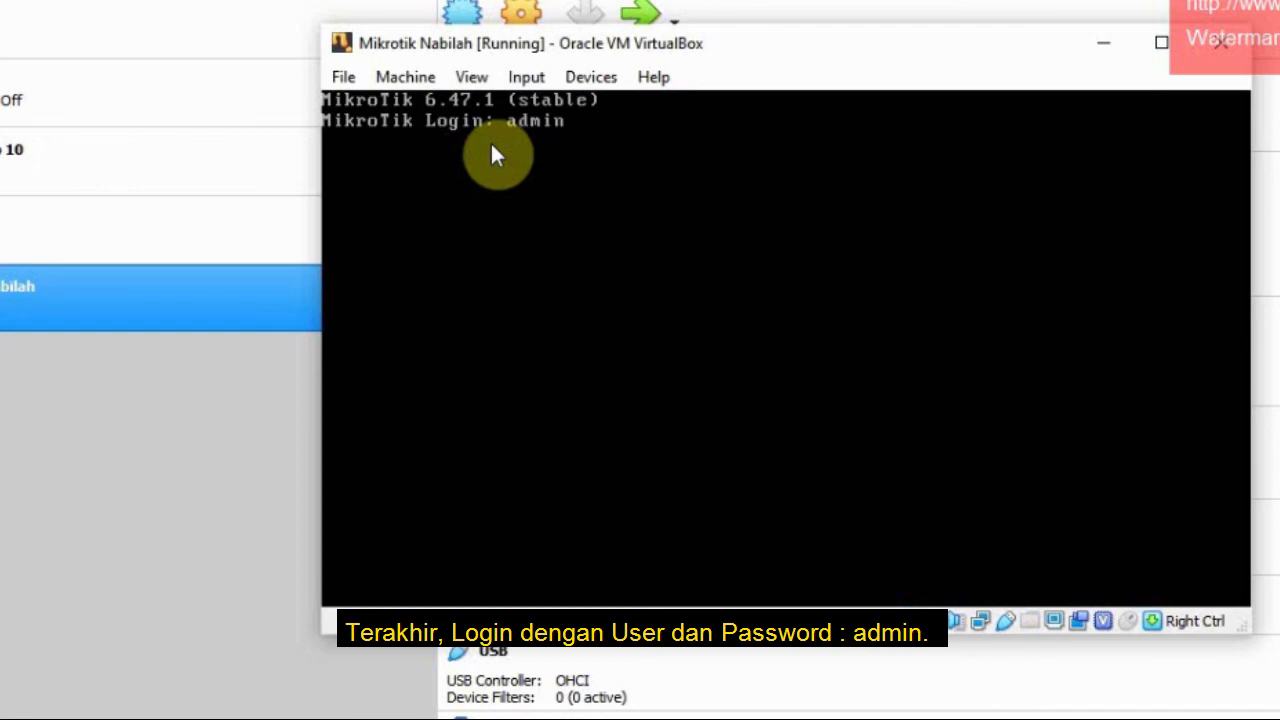
pyautogui.press('Return')
pyautogui.press('Return')
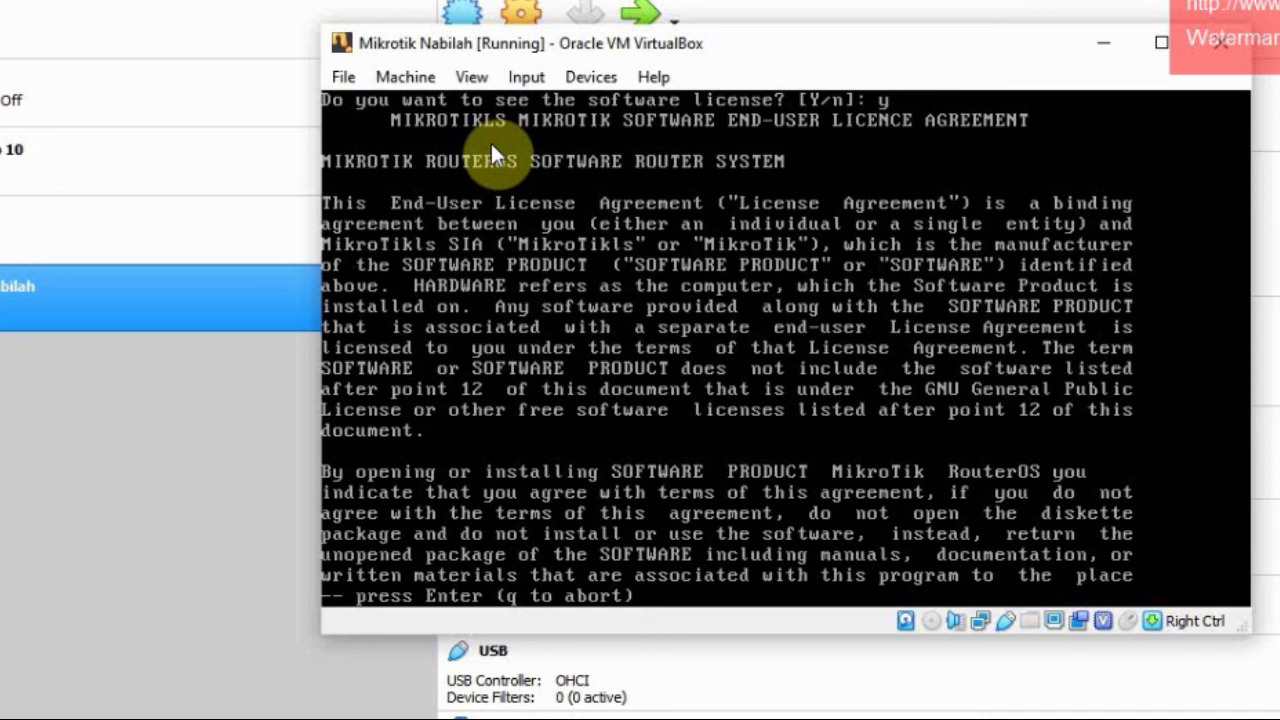
pyautogui.press('Return')
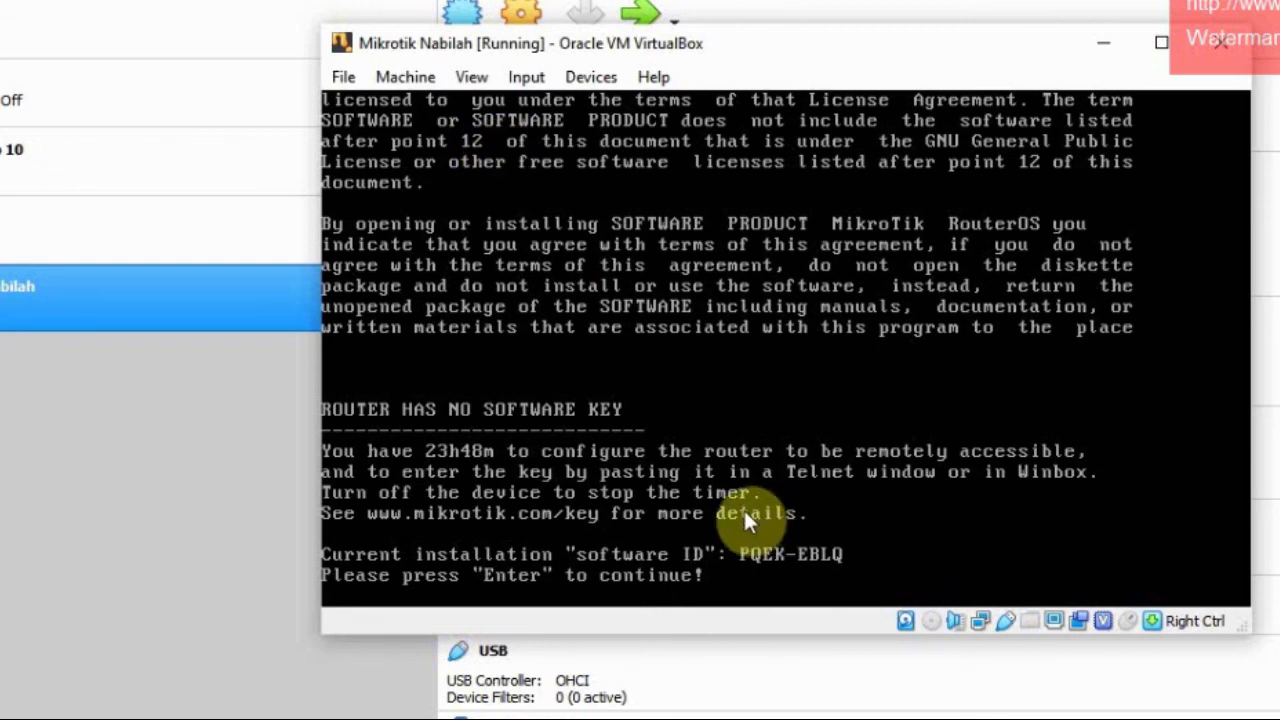
pyautogui.press('Return')
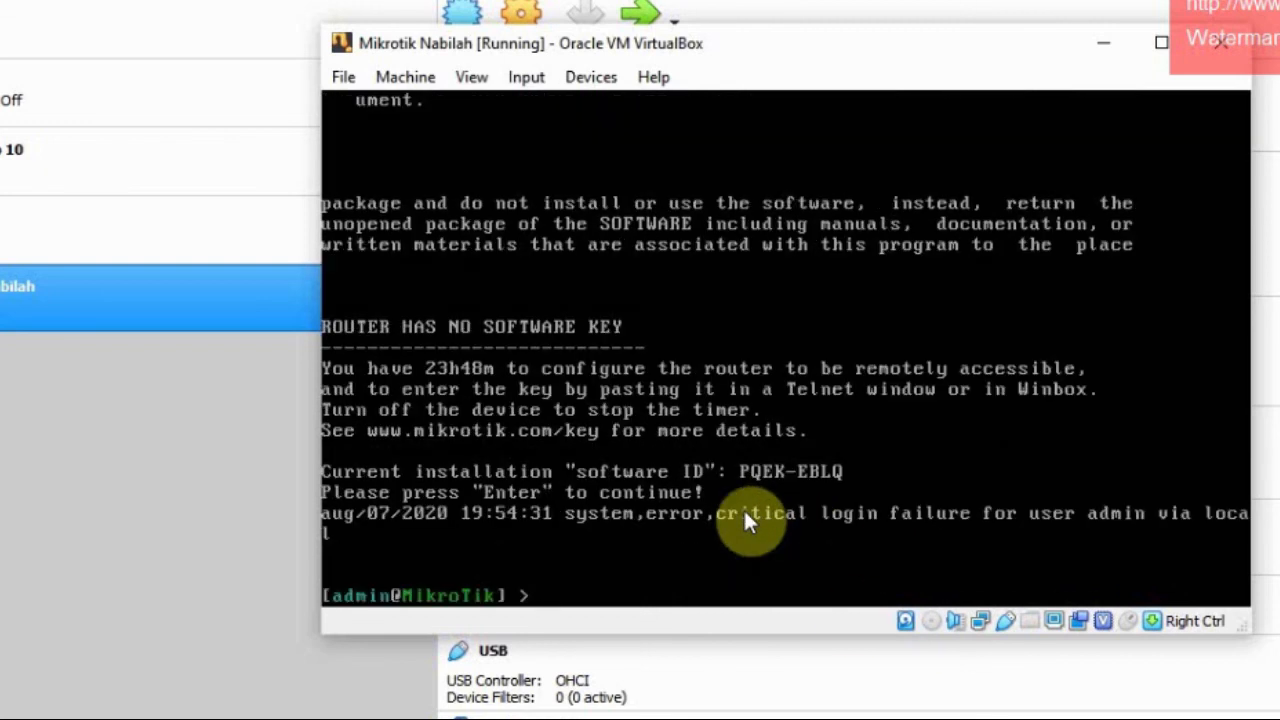